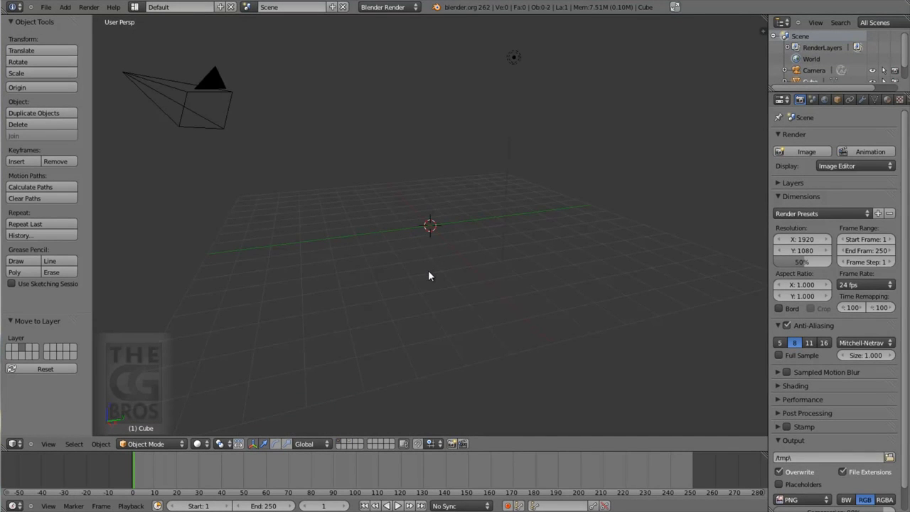
Add a plane mesh at the centre of the empty scene
left_click(65, 9)
mouse_move(72, 22)
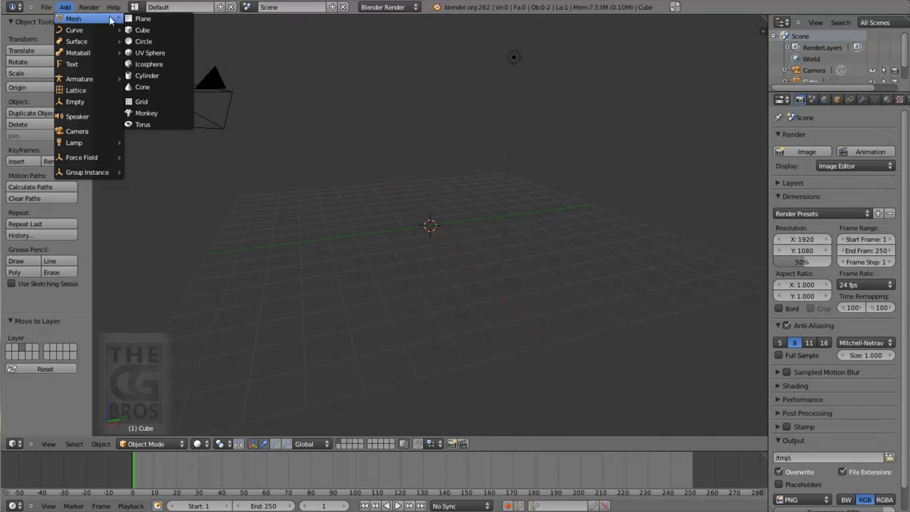
left_click(143, 23)
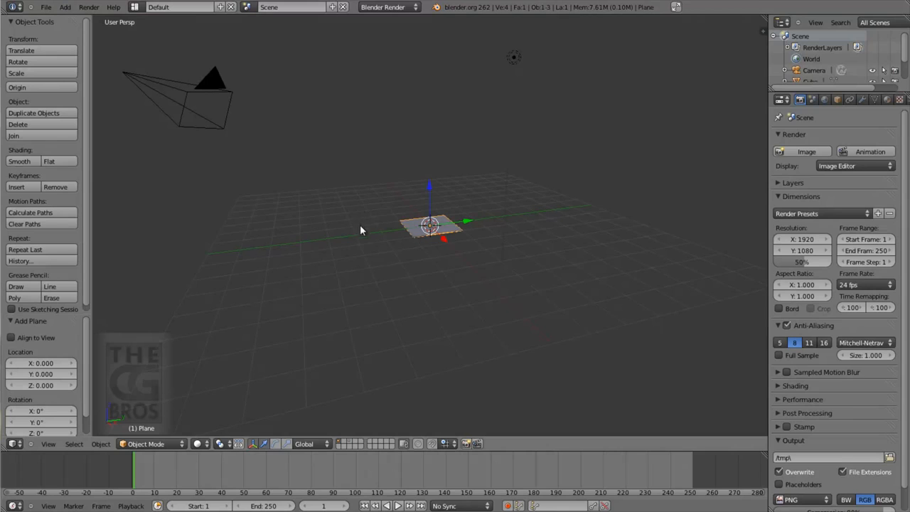
Scale the plane by a factor of 2 along X and 3 along Y
key("ctrl+alt+r")
key("ctrl+alt+s")
scroll(395, 264, "up", 4)
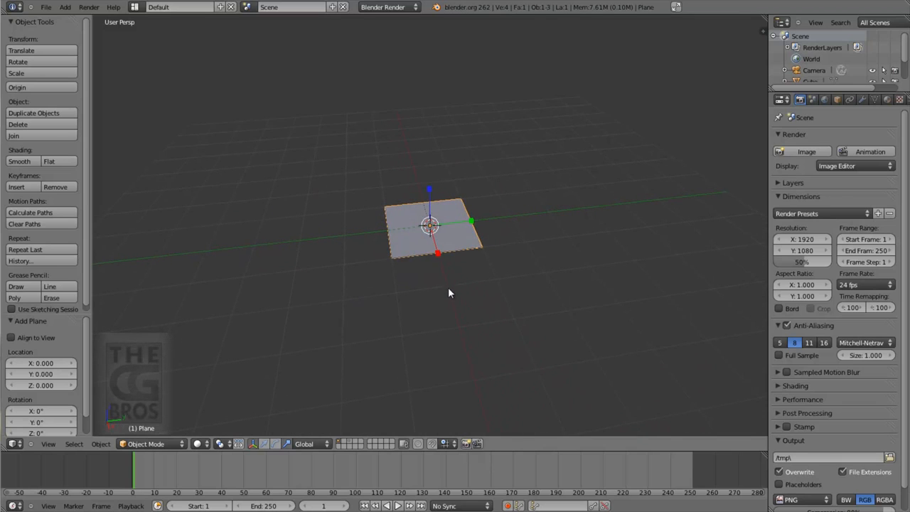
left_click_drag(437, 226, 448, 225)
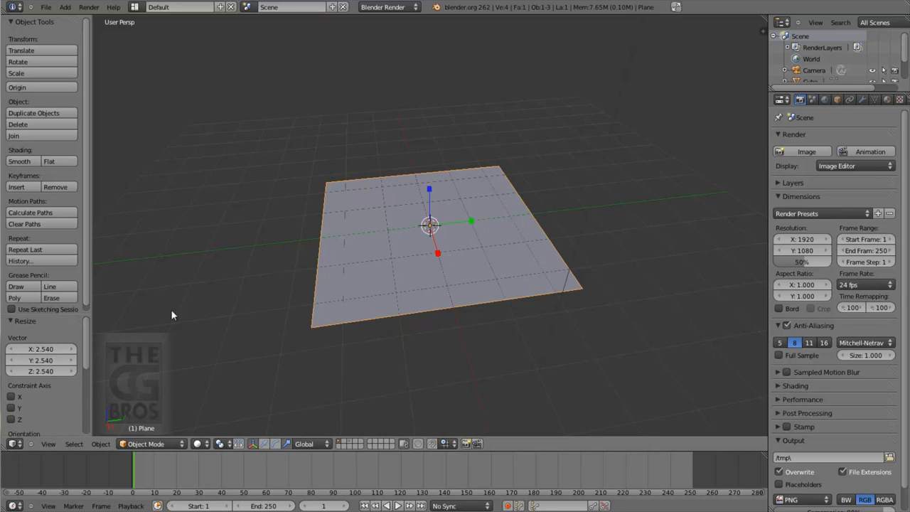
left_click(45, 348)
type("2")
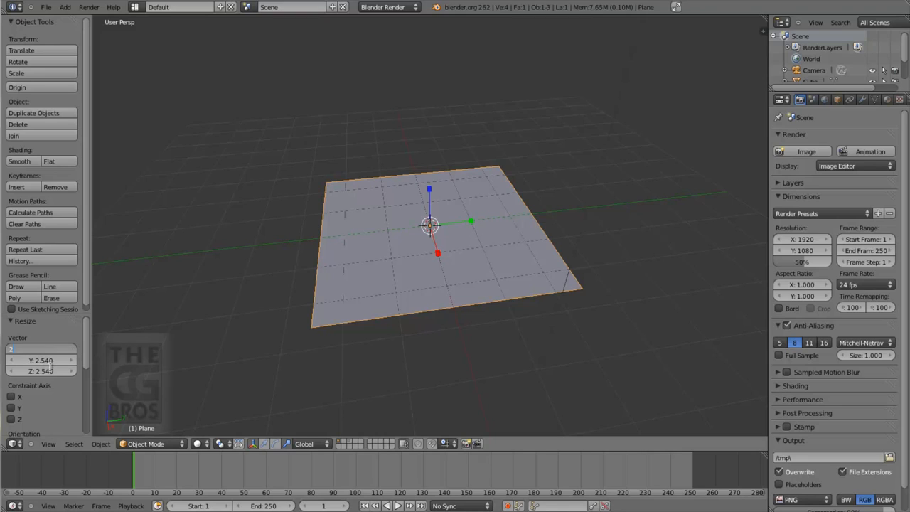
key("Return")
left_click(49, 361)
type("3")
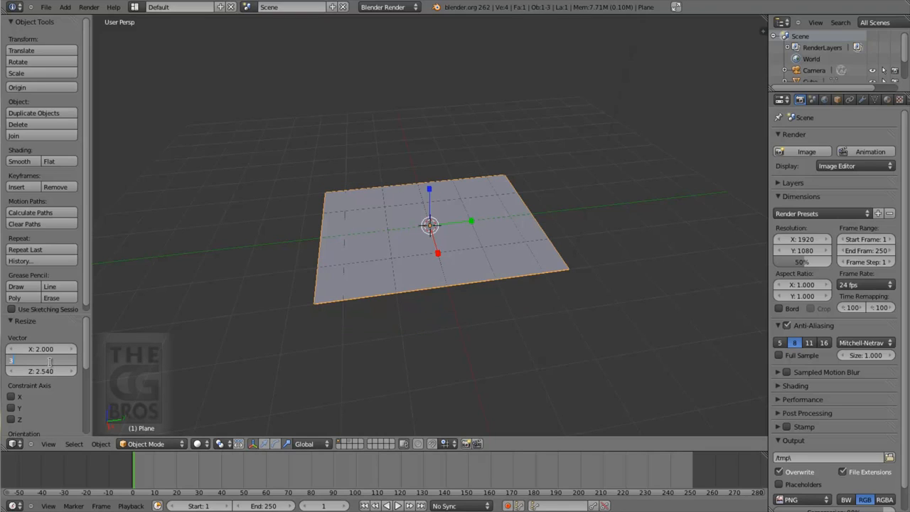
key("Return")
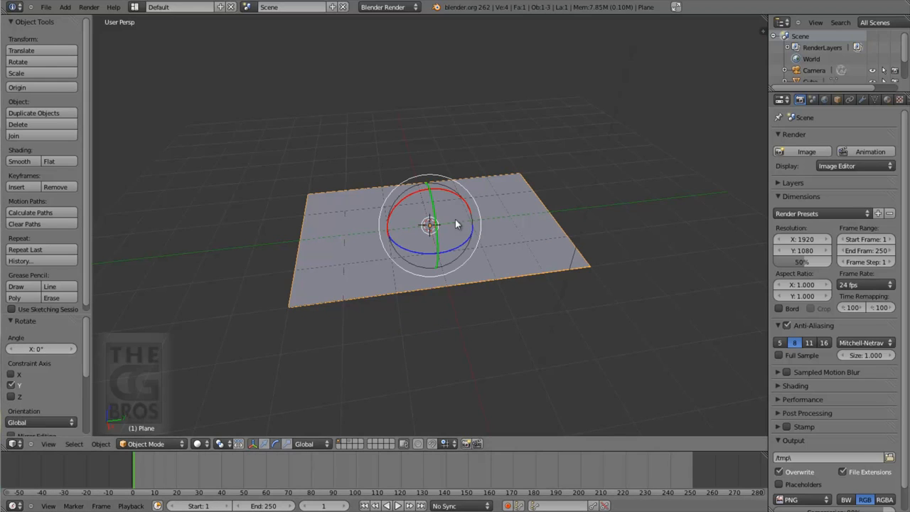
Rotate the plane 90° about the global Y axis so it stands upright
left_click_drag(435, 204, 432, 231)
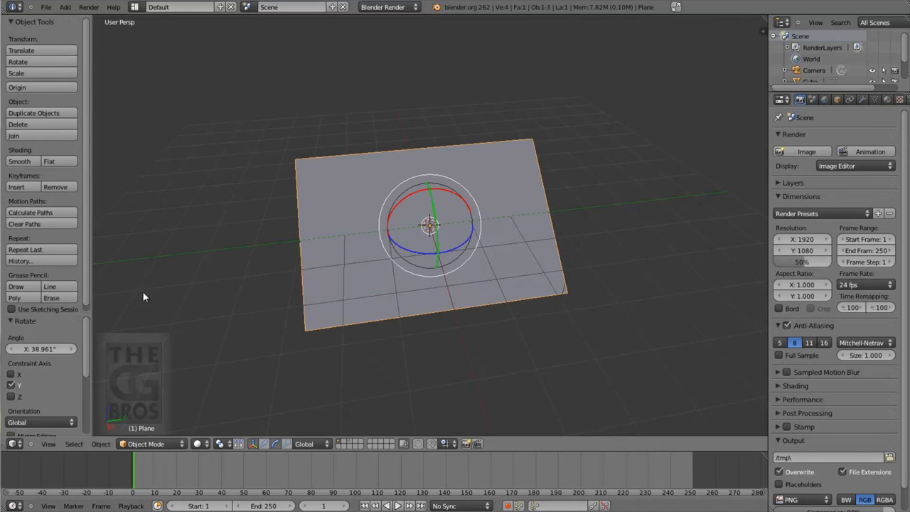
left_click(53, 348)
type("90")
key("Return")
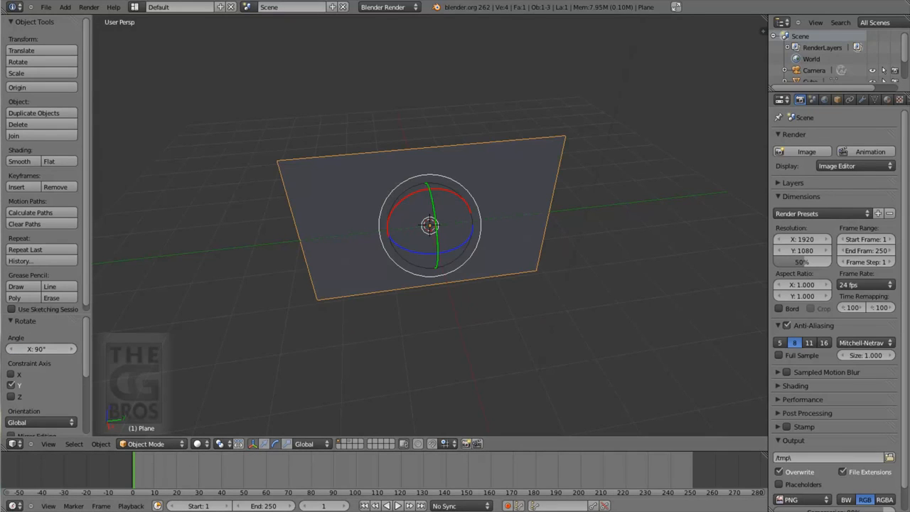
Subdivide the upright plane's mesh in Edit Mode with 10 cuts
key("Tab")
key("Tab")
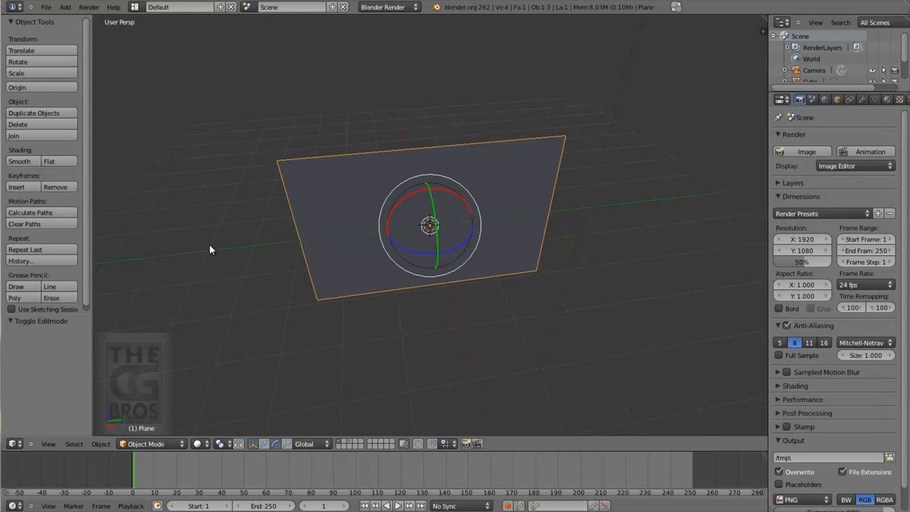
key("Tab")
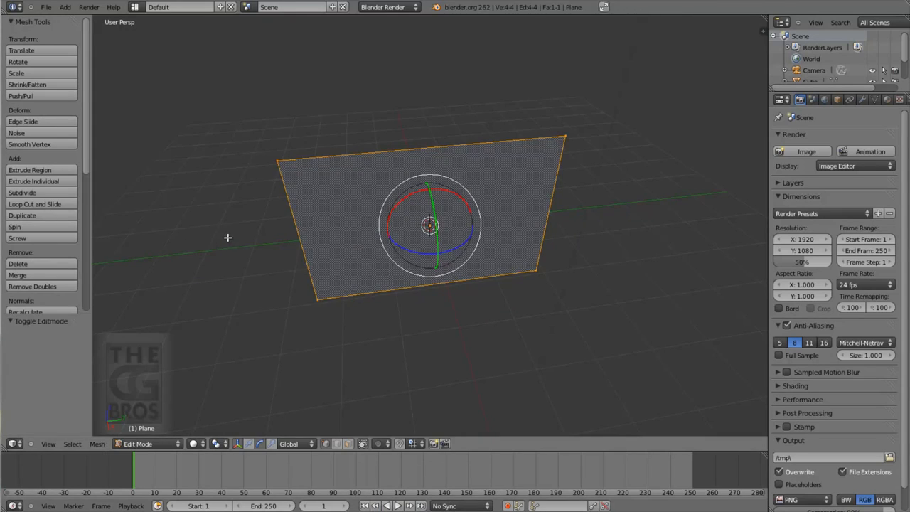
left_click(32, 192)
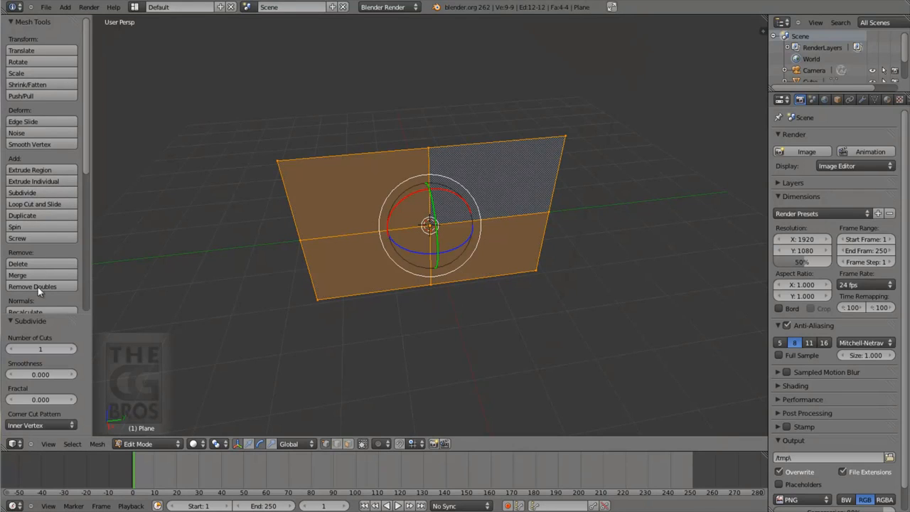
left_click(43, 350)
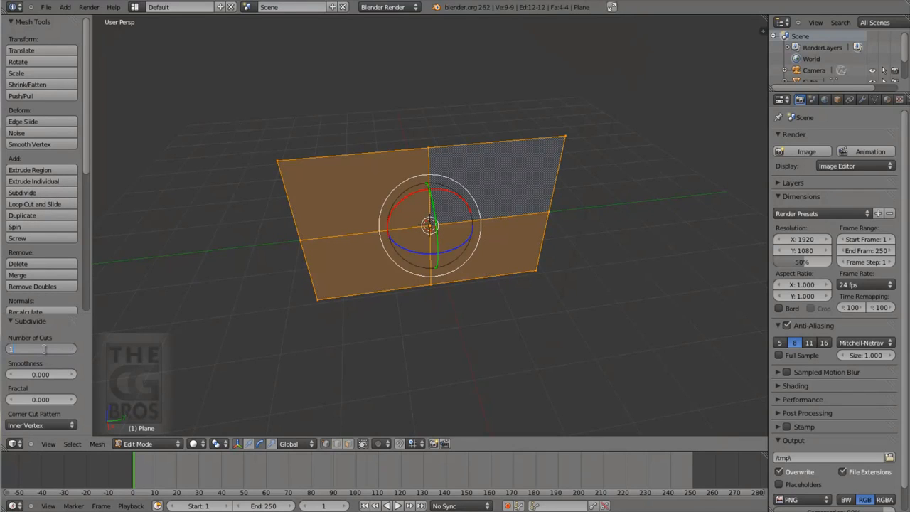
type("10")
key("Return")
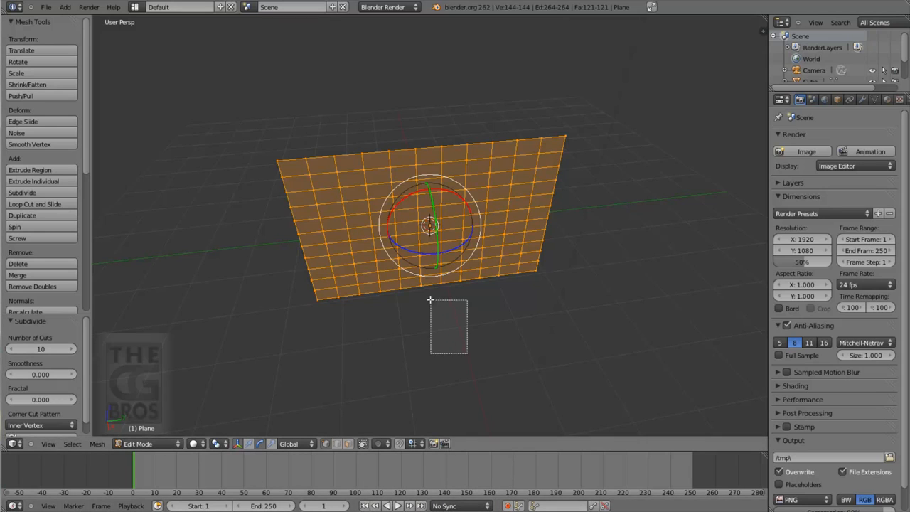
Subdivide the entire grid again with 1 cut, leaving the mesh deselected
key("a")
middle_click_drag(466, 355, 461, 327)
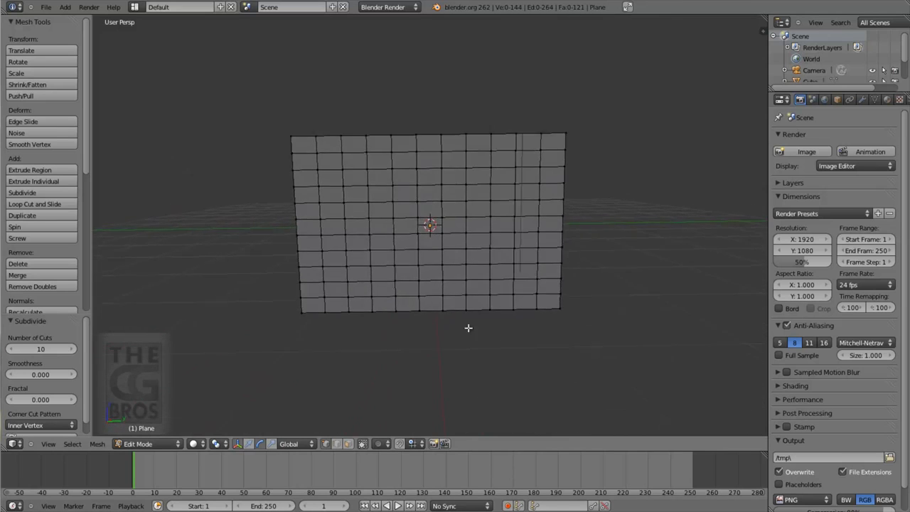
scroll(523, 336, "up", 3)
mouse_move(523, 337)
middle_mouse_down()
mouse_move(508, 339)
mouse_move(511, 332)
middle_mouse_up()
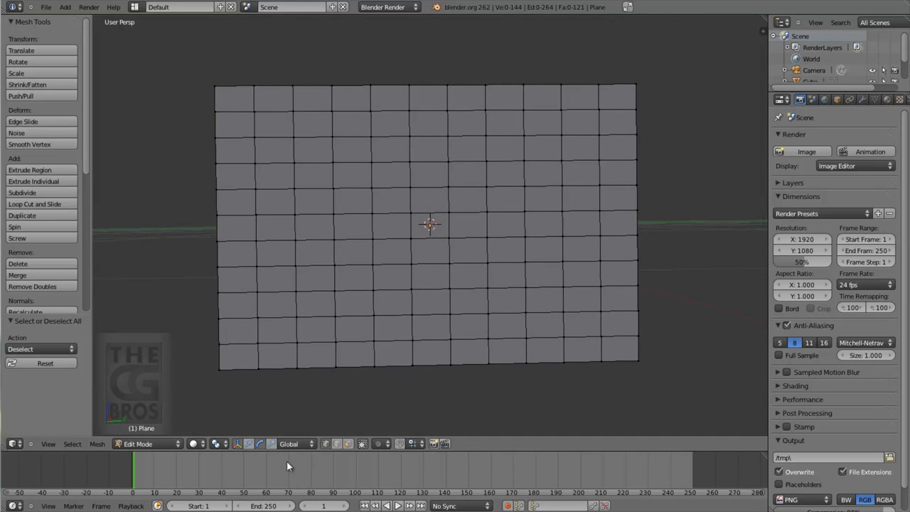
key("b")
left_click_drag(185, 72, 683, 395)
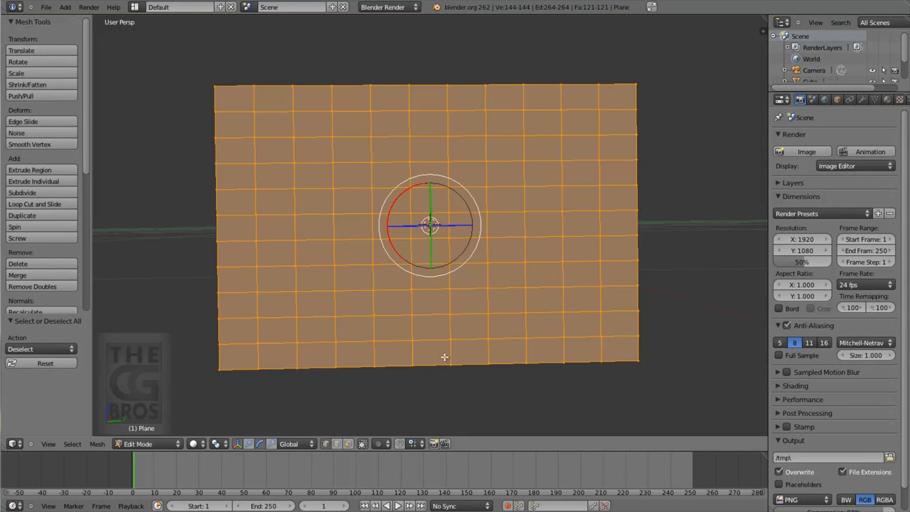
left_click(28, 192)
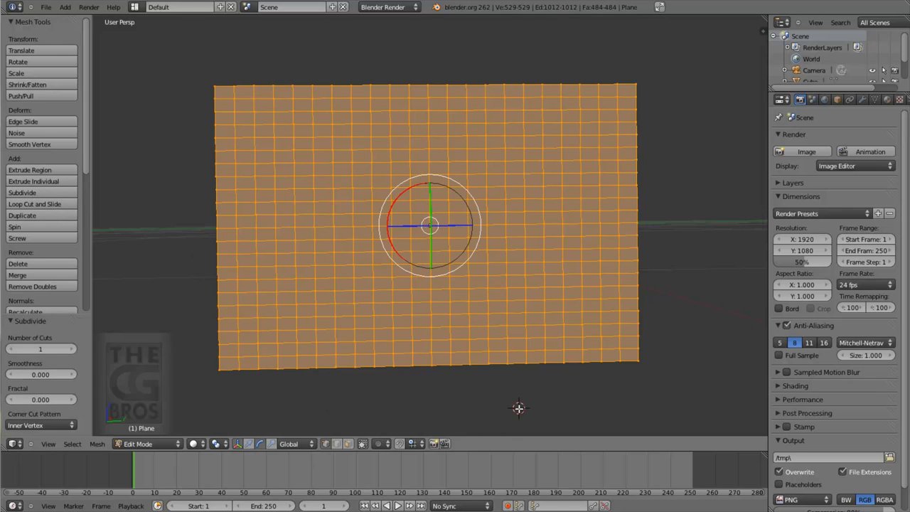
key("a")
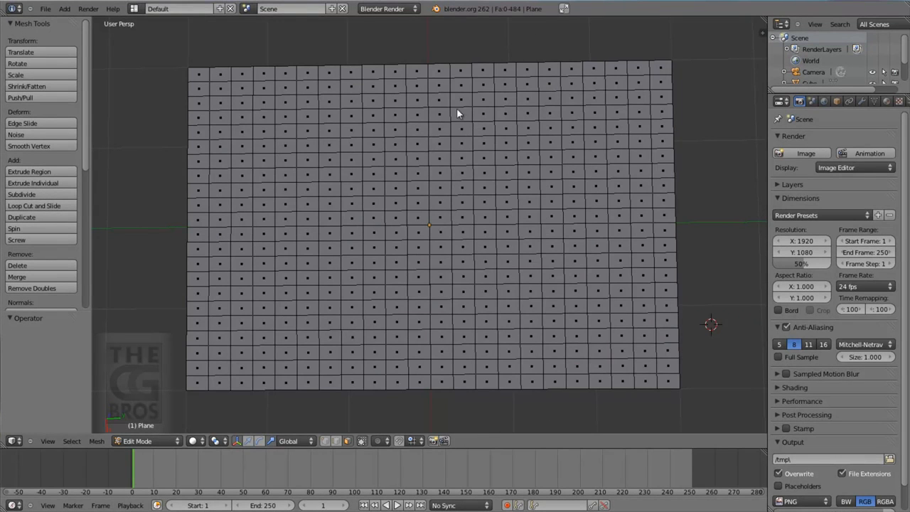
Delete a block of faces 5 wide and 3 high near the plane's upper middle to make a hole
right_click(446, 113)
key("b")
left_click_drag(450, 114, 533, 138)
key("x")
left_click(532, 138)
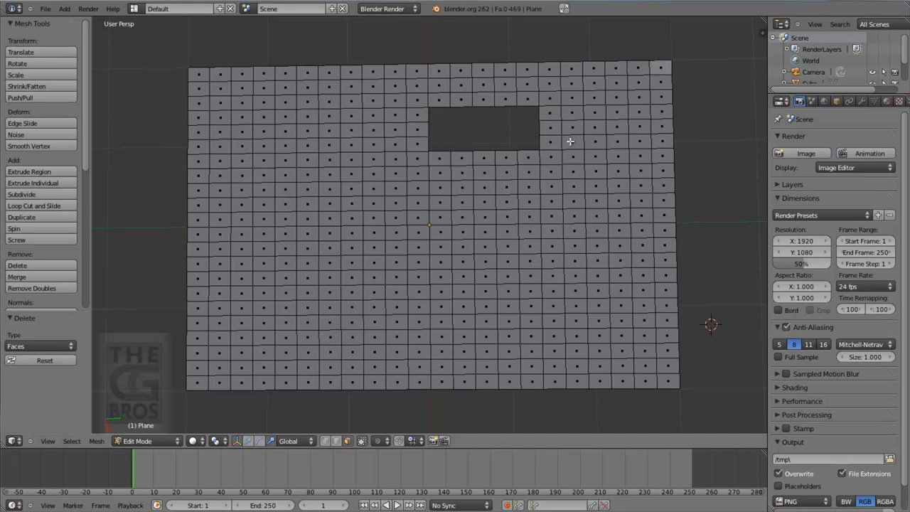
Delete a 3 by 3 block of faces near the plane's right edge to make a second hole
right_click(595, 171)
key("b")
left_click_drag(597, 171, 648, 207)
key("x")
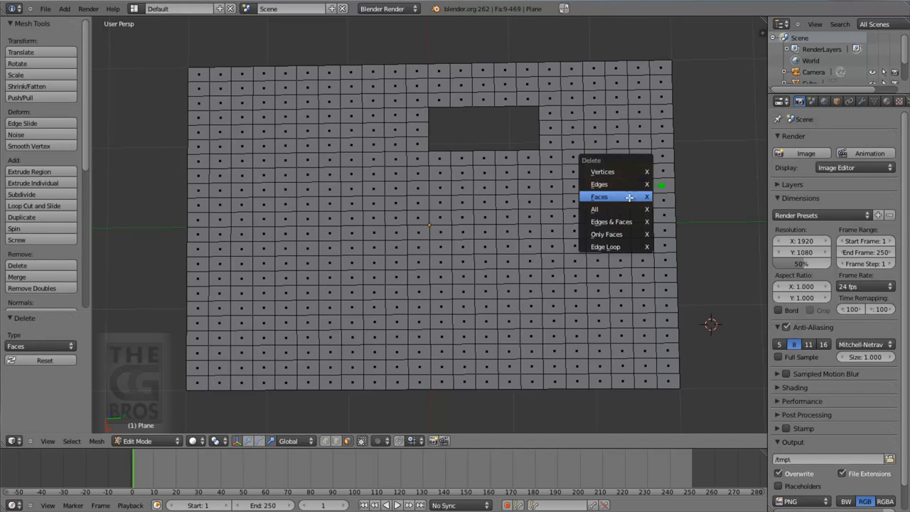
left_click(625, 192)
Delete a block of faces 3 wide and 2 high in the plane's lower right area to make a third hole
key("b")
left_click_drag(502, 258, 554, 279)
key("x")
left_click(549, 279)
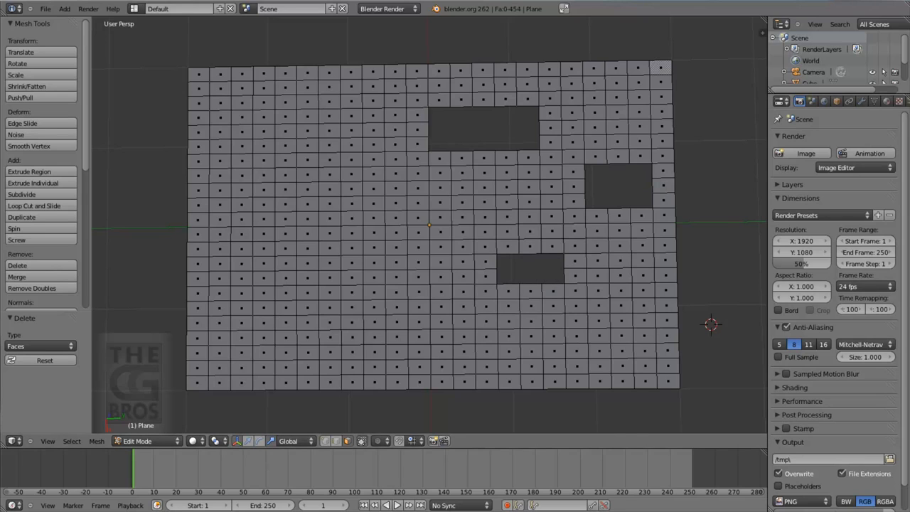
left_click(691, 268)
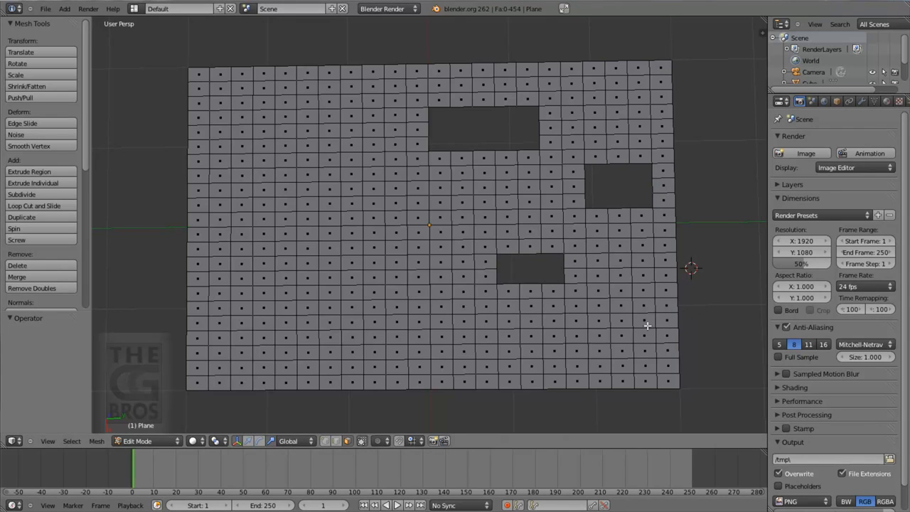
Lasso-select and delete irregular patches of faces from the plane's lower right edge and from its bottom edge
mouse_move(665, 329)
left_mouse_down("ctrl")
mouse_move(646, 365)
mouse_move(693, 336)
left_mouse_up("ctrl")
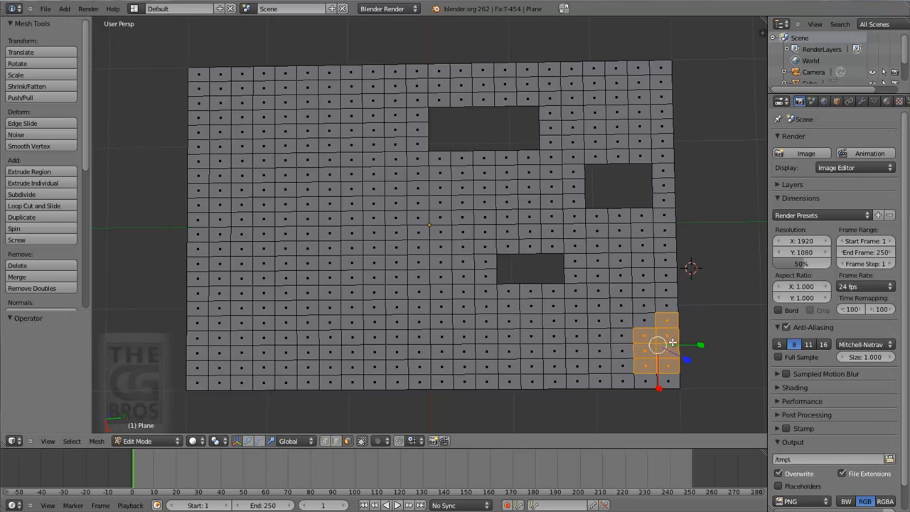
key("x")
left_click(664, 343)
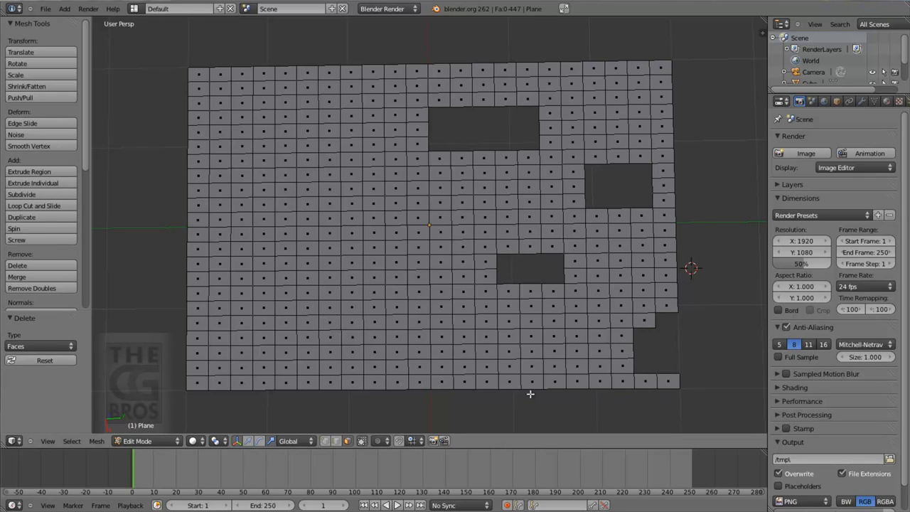
mouse_move(518, 378)
left_mouse_down("ctrl")
mouse_move(497, 369)
mouse_move(540, 406)
left_mouse_up("ctrl")
key("x")
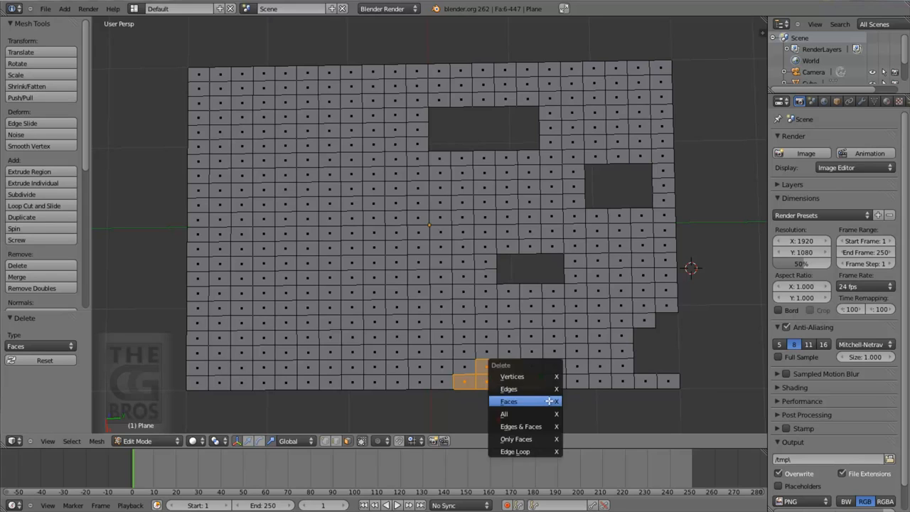
left_click(549, 401)
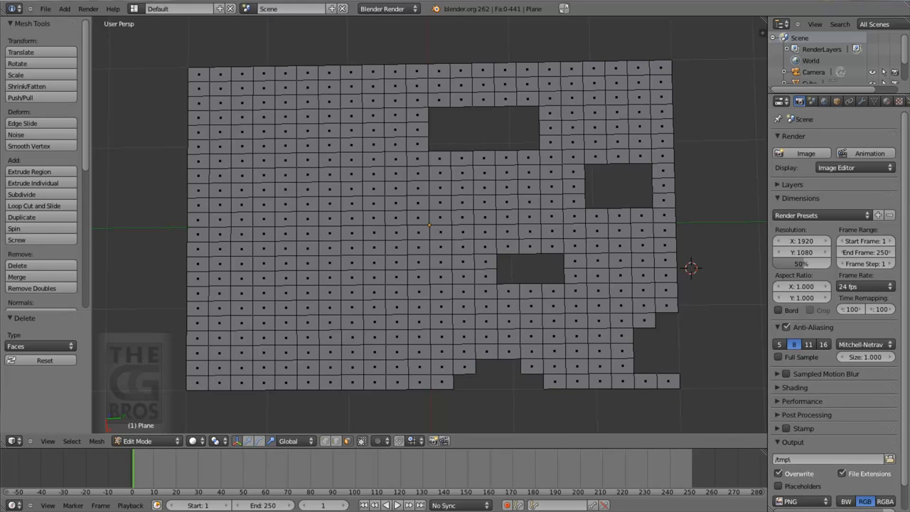
Move single vertices around the lower and right-hand holes, the bottom notch and the lower right corner to give torn, irregular outlines
key("shift+c")
left_click(326, 441)
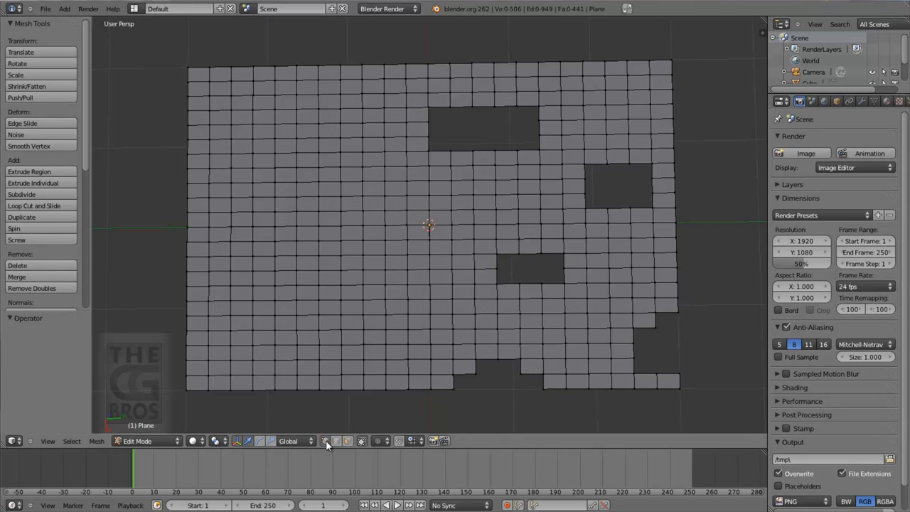
right_click(452, 389)
left_click_drag(474, 389, 504, 373)
right_click(497, 268)
left_click_drag(531, 267, 520, 275)
right_click(520, 253)
right_click(678, 375)
left_click_drag(680, 398, 681, 406)
right_click(564, 268)
left_click_drag(598, 269, 609, 268)
right_click(542, 282)
left_click_drag(542, 316, 542, 307)
right_click(653, 179)
left_click_drag(695, 179, 701, 179)
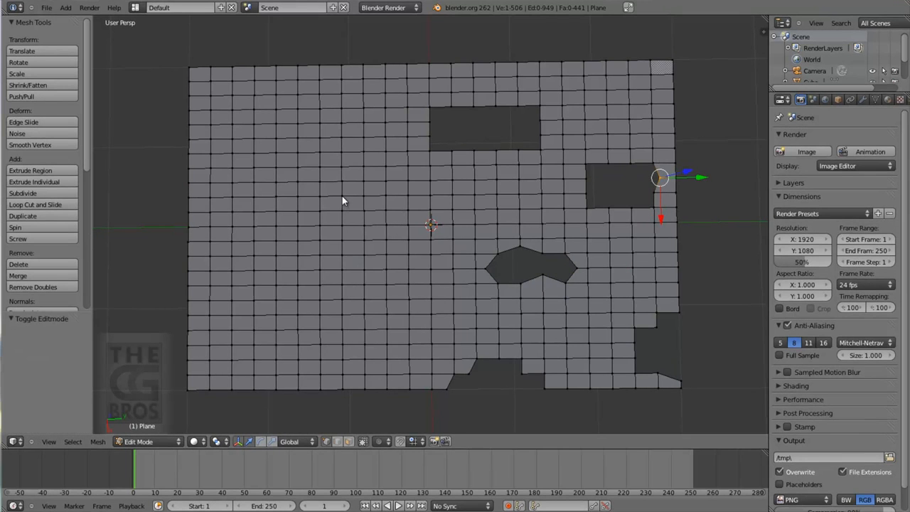
key("Tab")
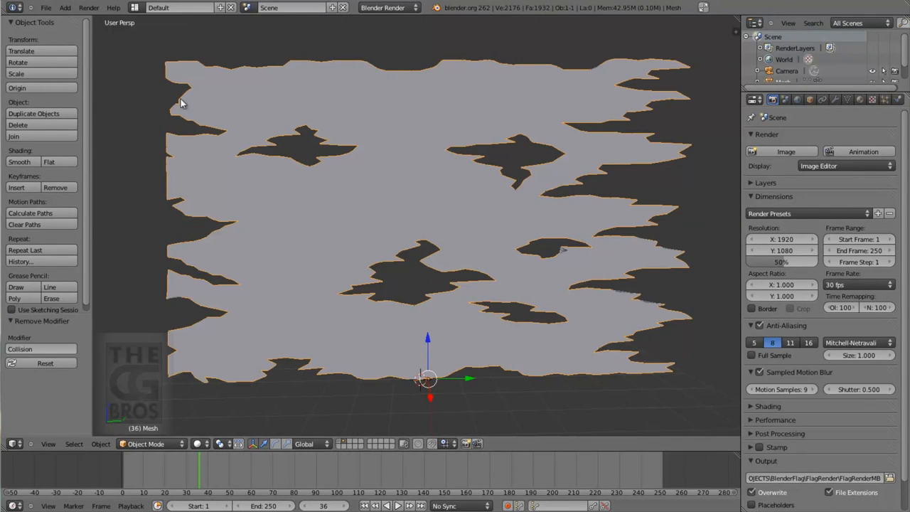
Add a cube and lower it along Z by about 1.98 units, below the tattered flag mesh
left_click(65, 8)
mouse_move(71, 20)
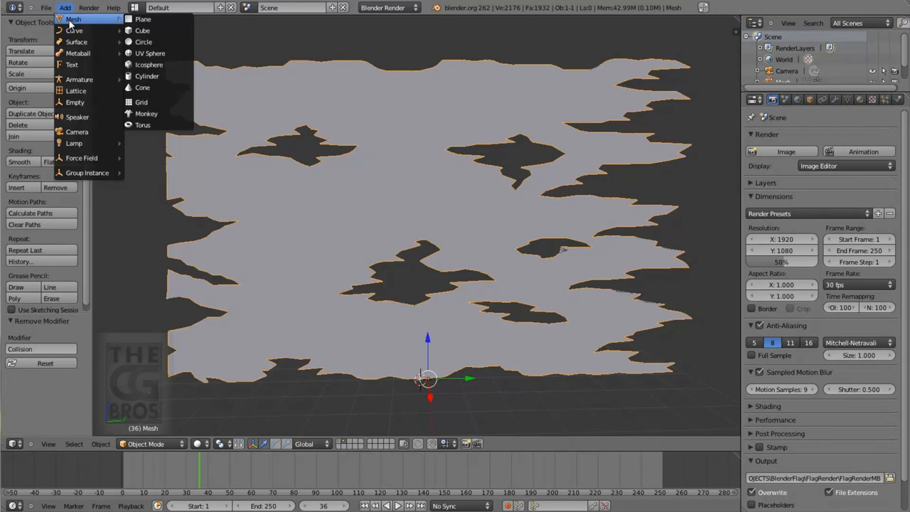
left_click(143, 31)
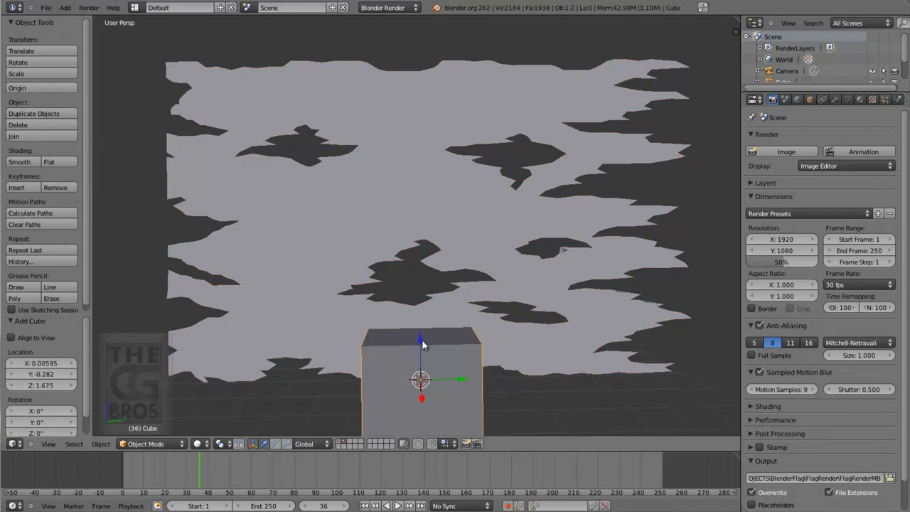
key("g")
key("z")
left_click(427, 427)
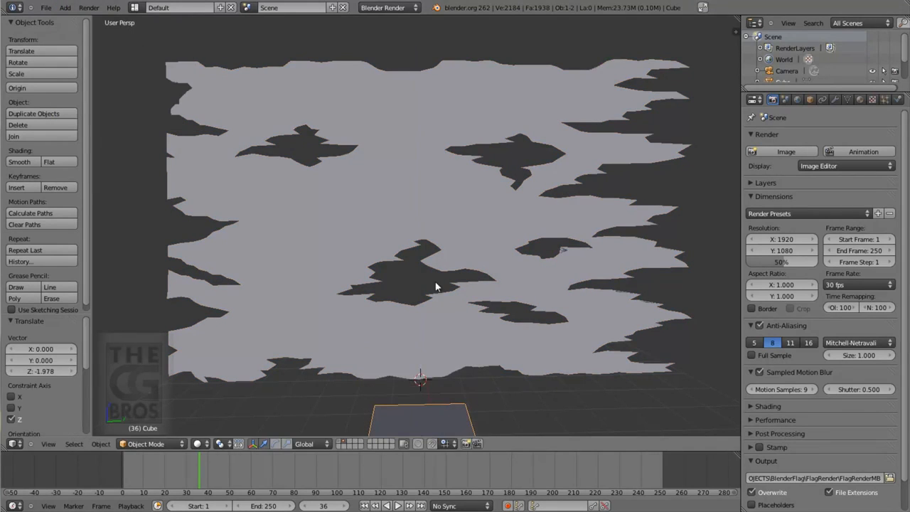
Enable Cloth physics on the tattered flag mesh and apply the Cotton preset
scroll(433, 285, "down", 3)
right_click(426, 148)
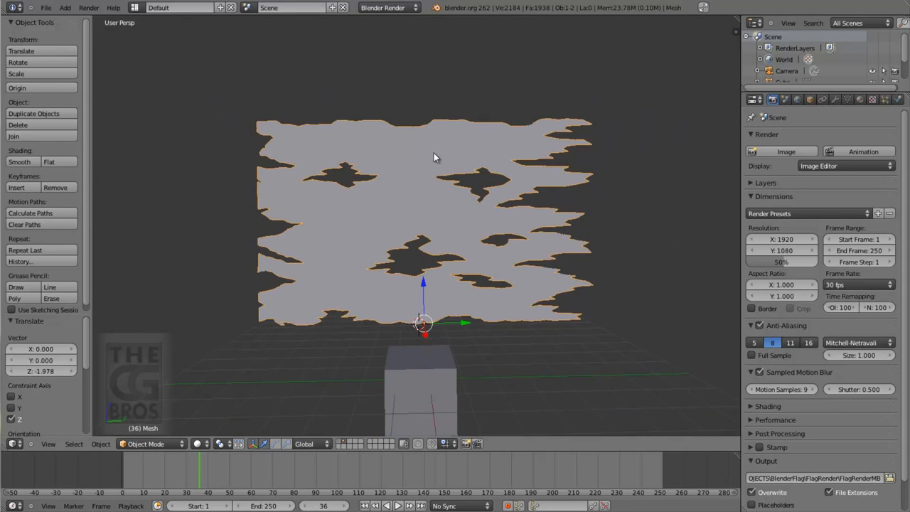
left_click(898, 100)
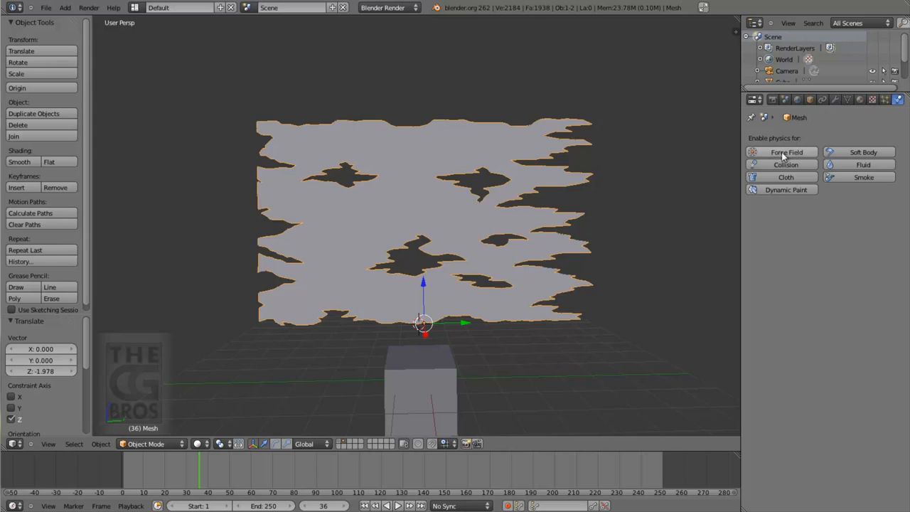
left_click(785, 178)
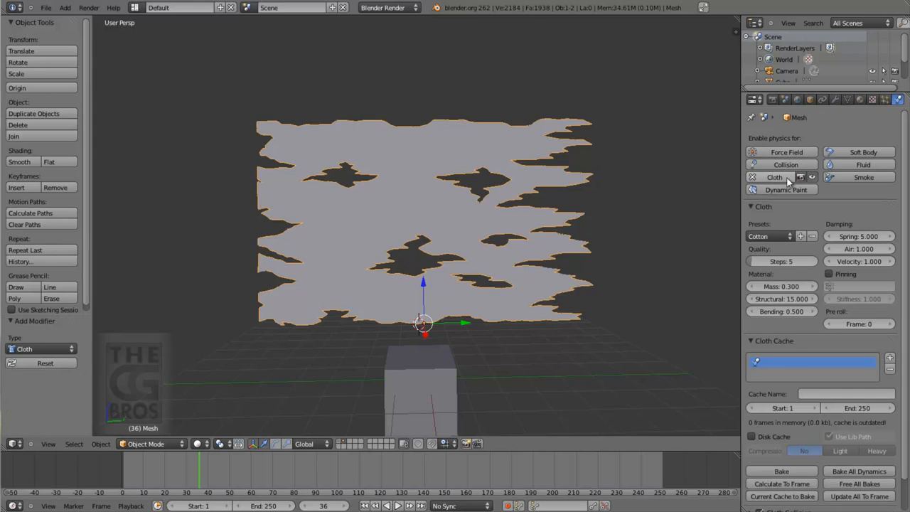
left_click(771, 235)
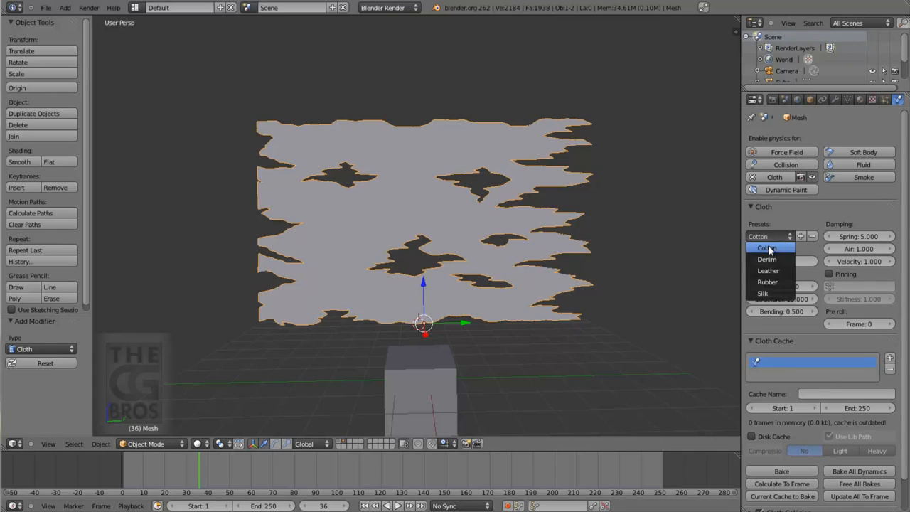
left_click(768, 245)
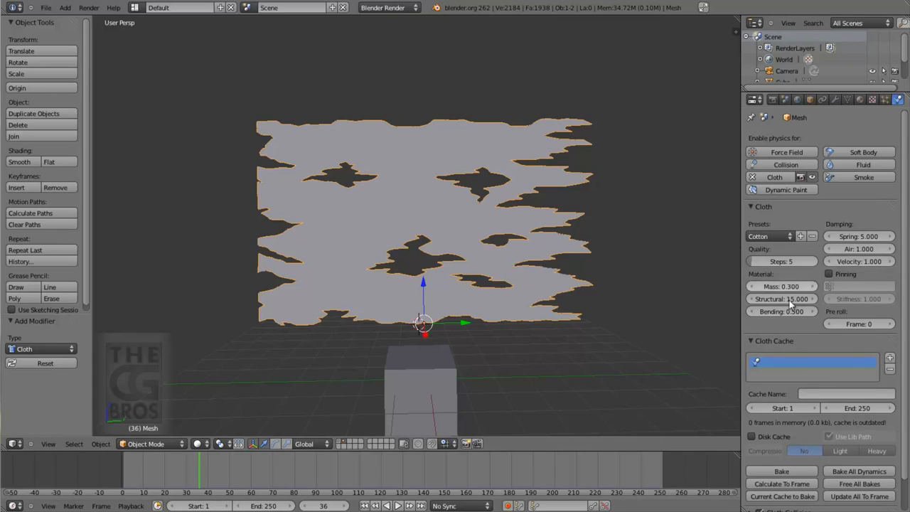
Play the flag's cloth simulation from frame 1, stop it and return to the first frame
left_click(364, 505)
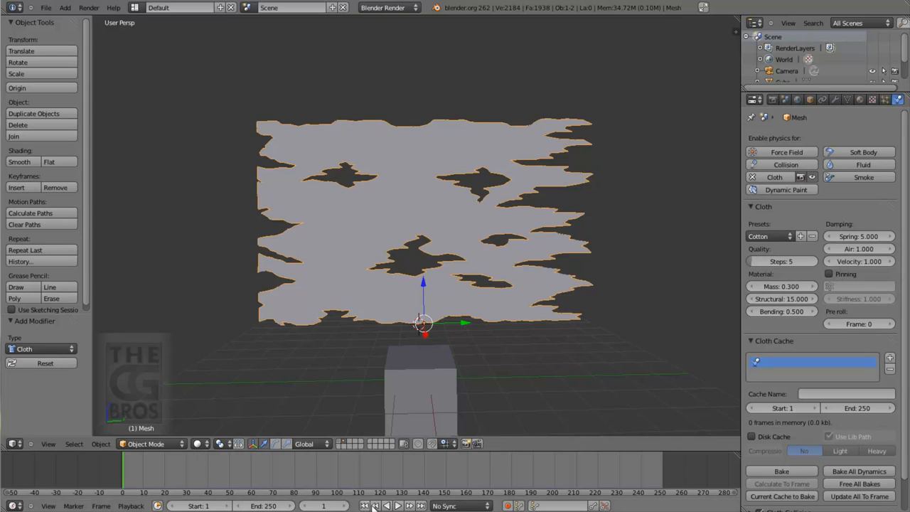
left_click(396, 506)
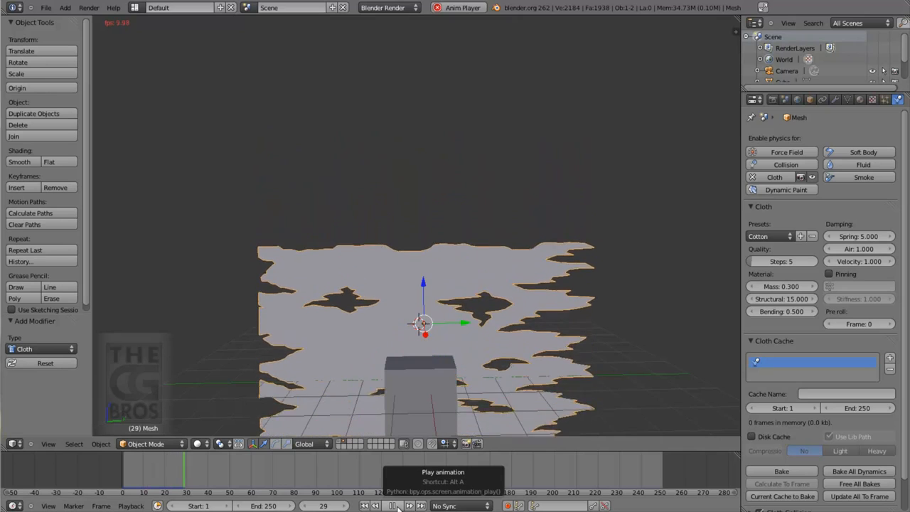
left_click(395, 505)
left_click(364, 505)
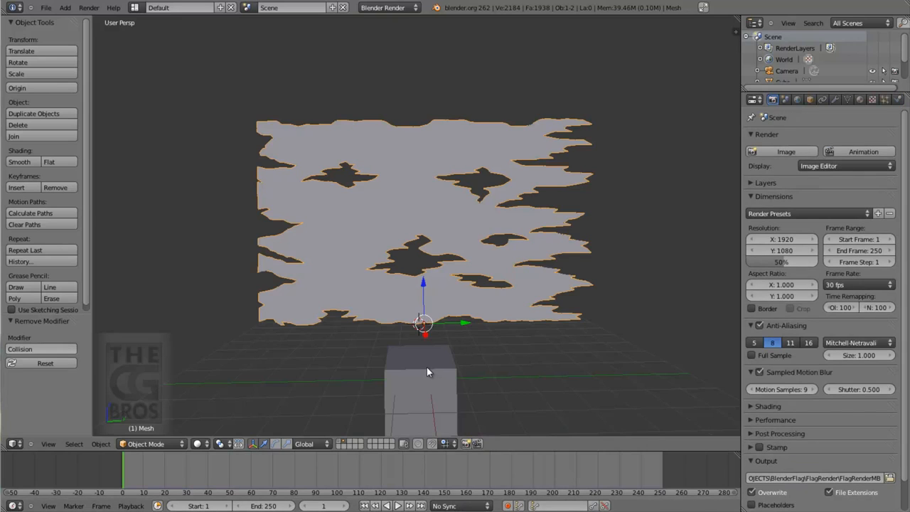
Enable Collision physics on the cube below the flag
right_click(428, 369)
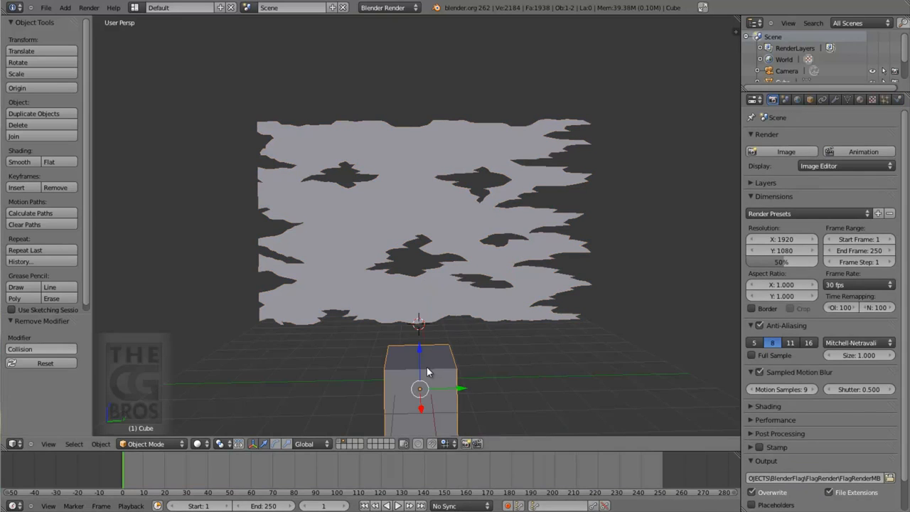
left_click(894, 100)
left_click(786, 164)
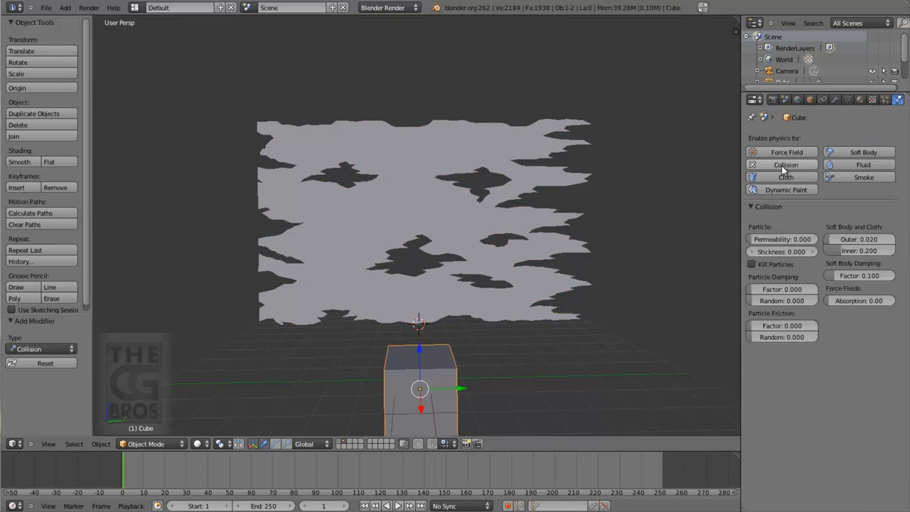
Play the simulation to examine how the flag collides with the cube, and rewind to frame 1
left_click(396, 506)
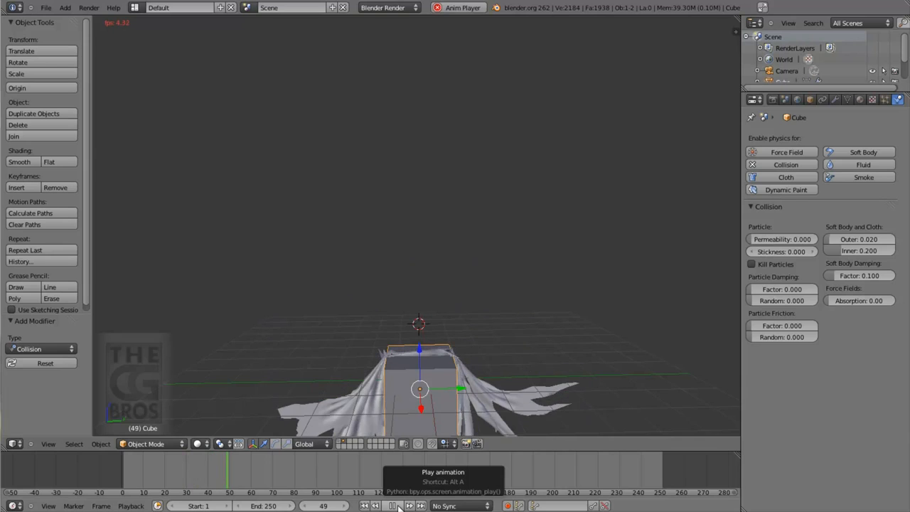
left_click(394, 505)
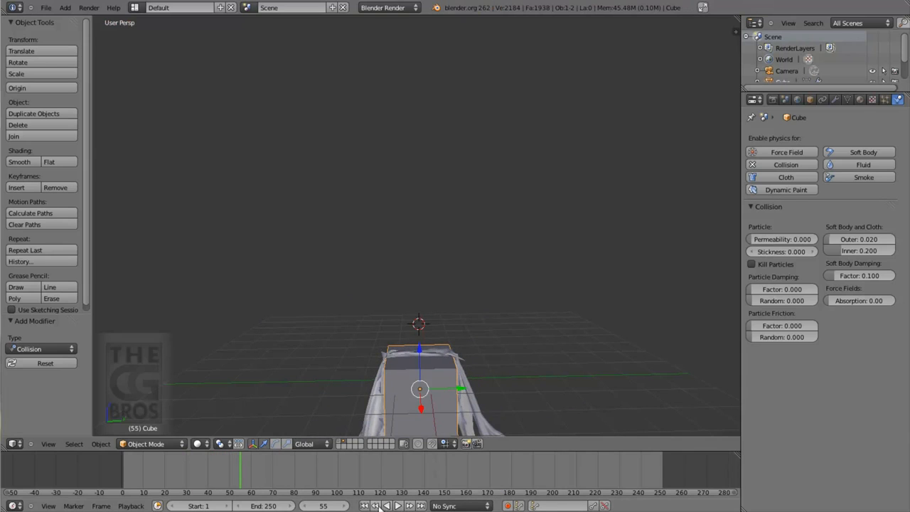
left_click(363, 505)
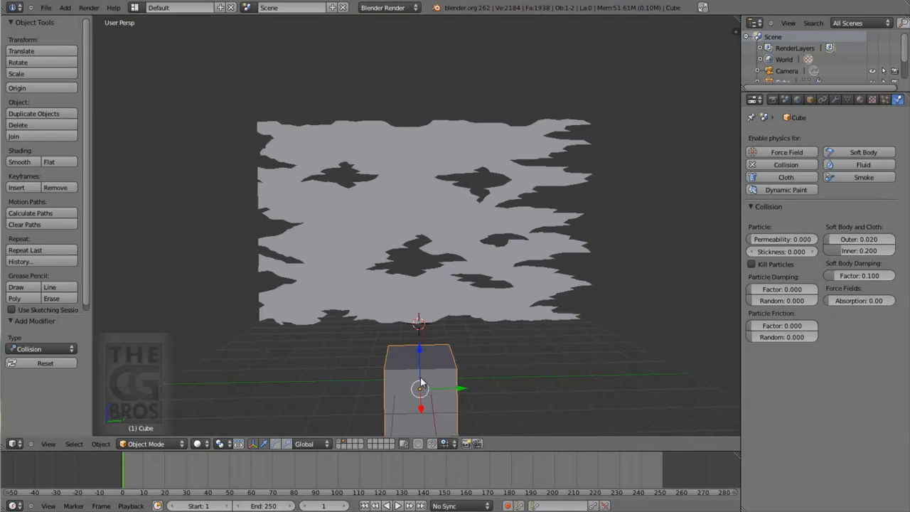
In Edit Mode, box-select the strip of vertices along the flag mesh's left edge
right_click(383, 205)
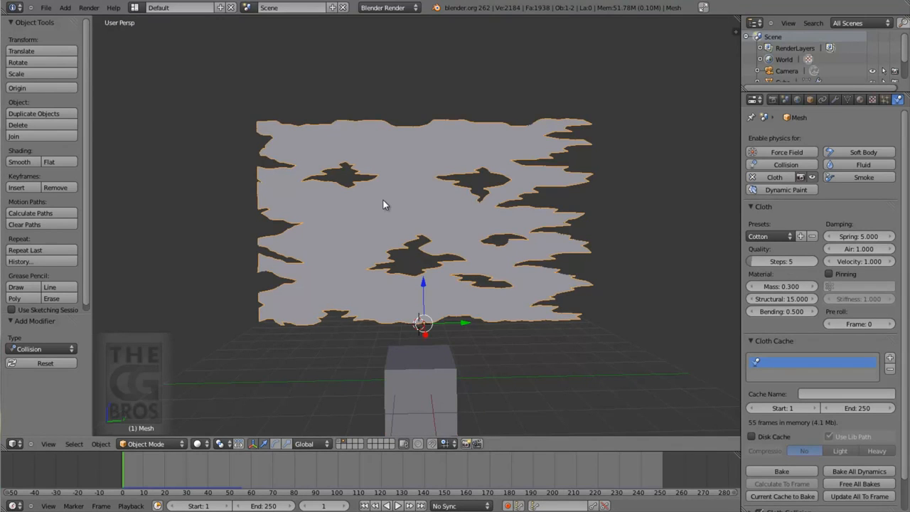
key("Tab")
key("a")
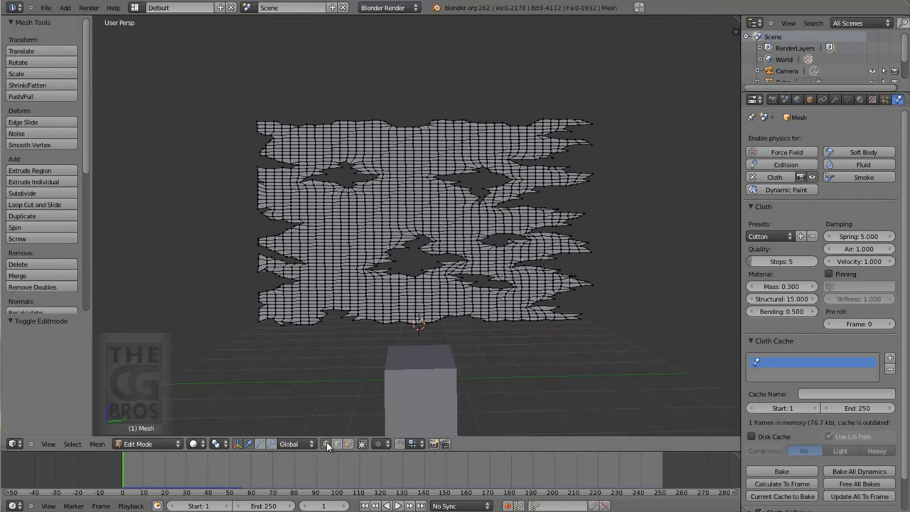
key("b")
left_click_drag(238, 106, 273, 347)
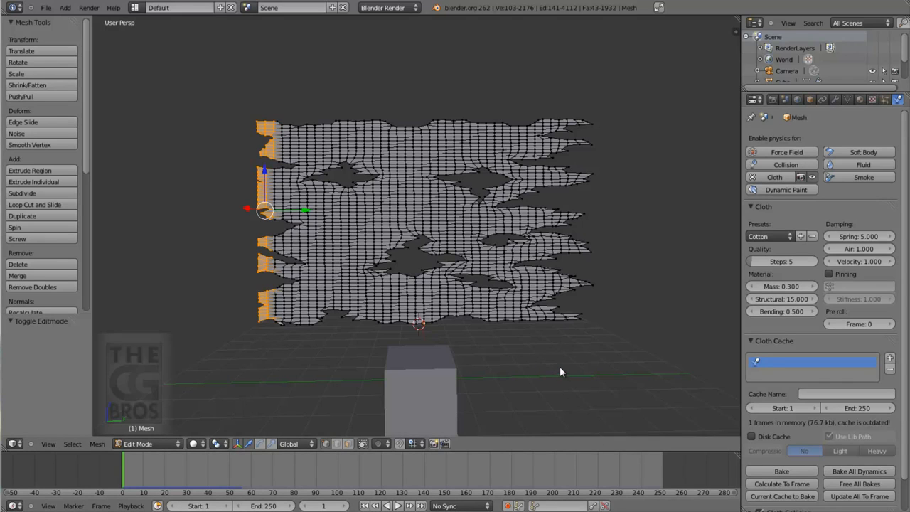
key("space")
type("vertex")
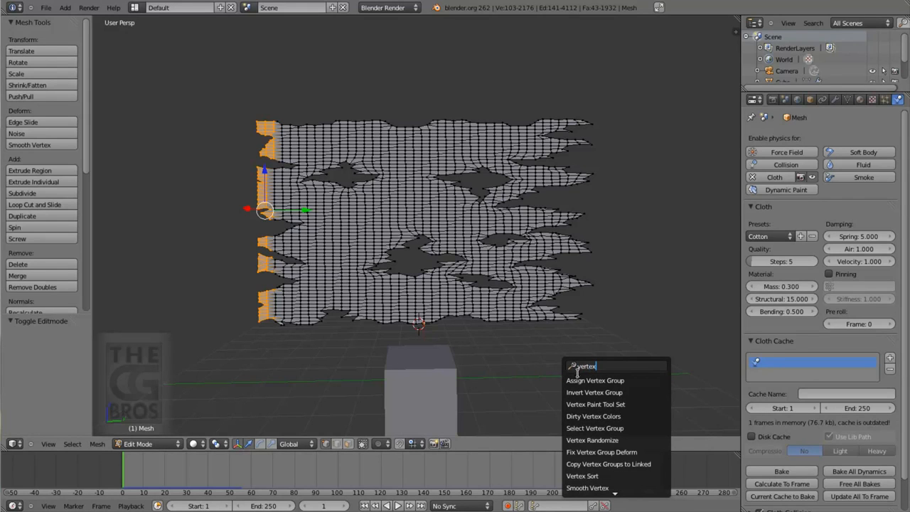
left_click(585, 378)
Create a vertex group named FlagPin, assign the selected left-edge vertices to it and return to Object Mode
left_click(773, 100)
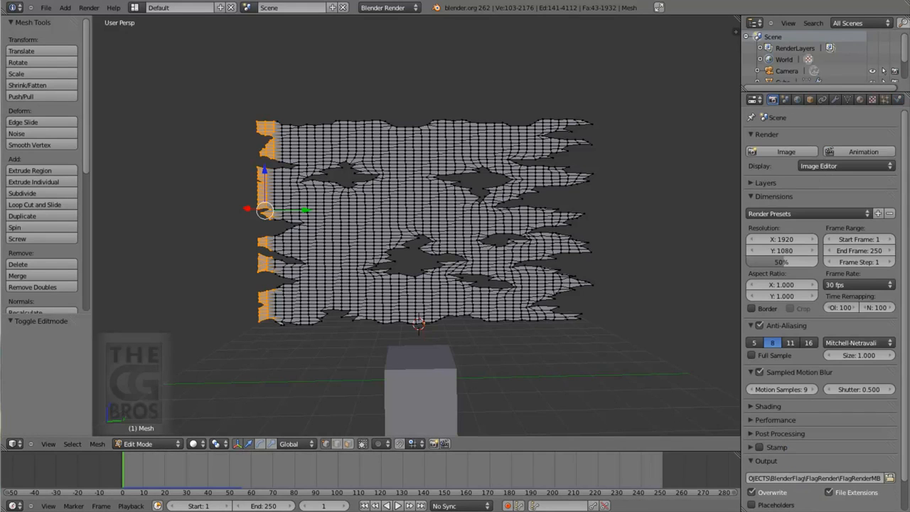
left_click(848, 99)
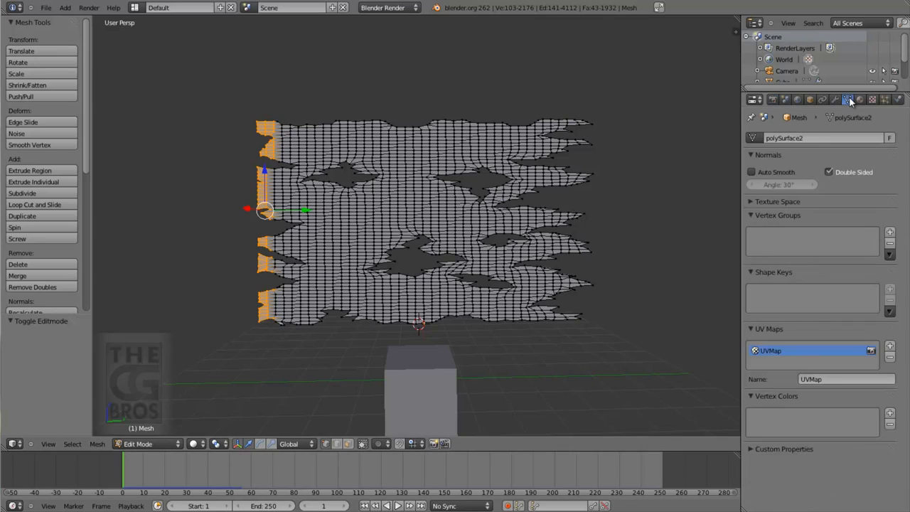
left_click(889, 232)
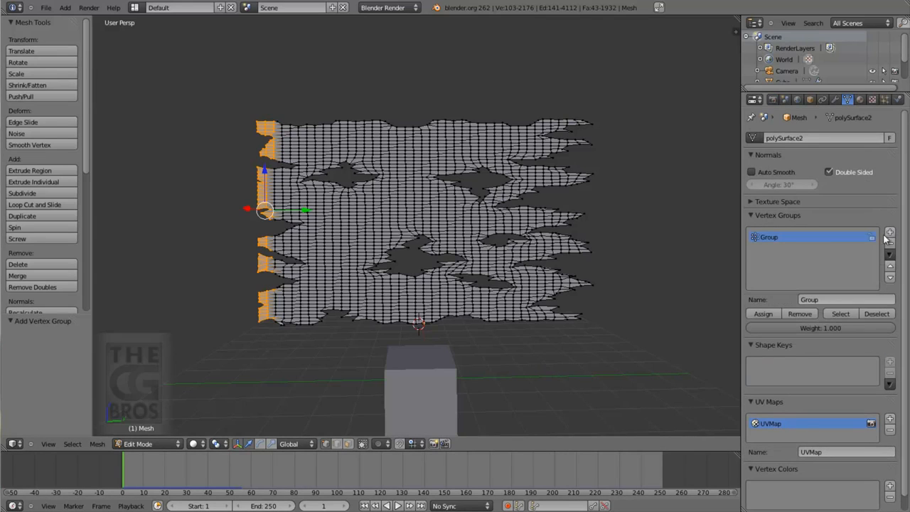
left_click(816, 301)
type("FlagPin")
left_click(770, 318)
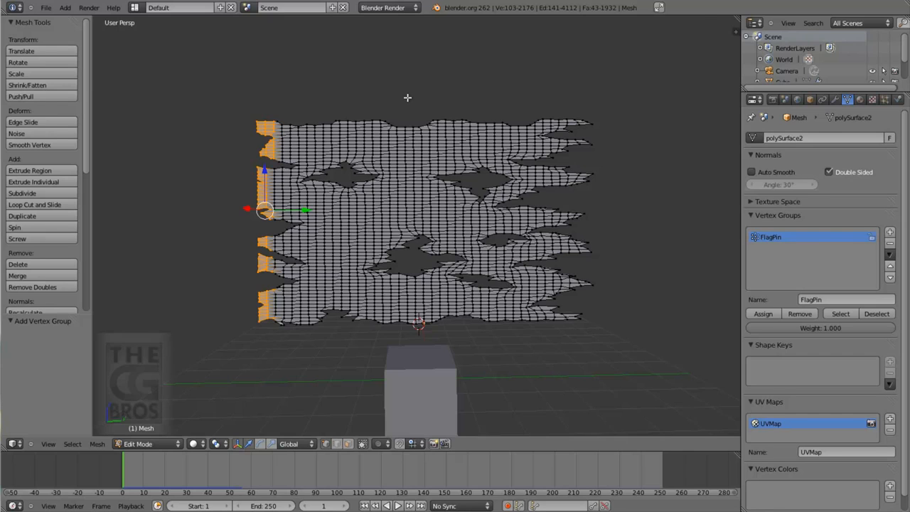
key("Tab")
Enable Pinning in the flag's cloth settings with the FlagPin vertex group, and test-play the simulation
left_click(898, 100)
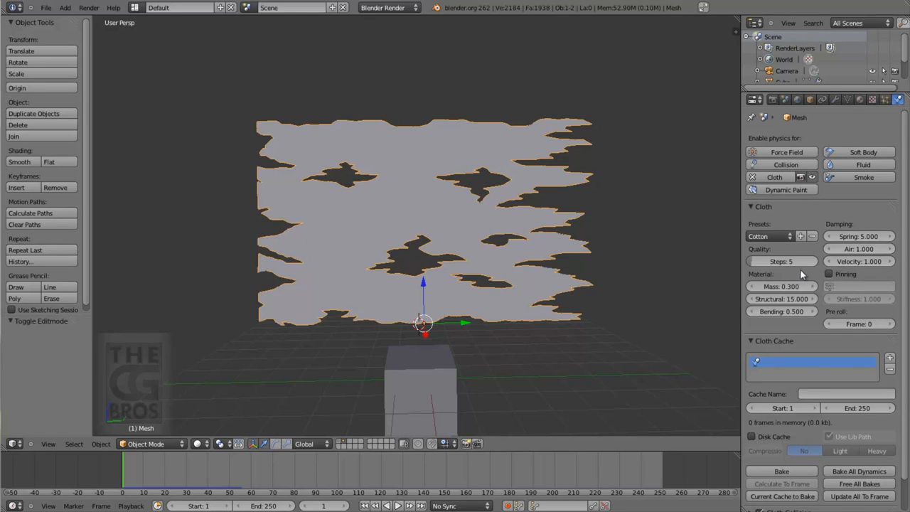
left_click(829, 273)
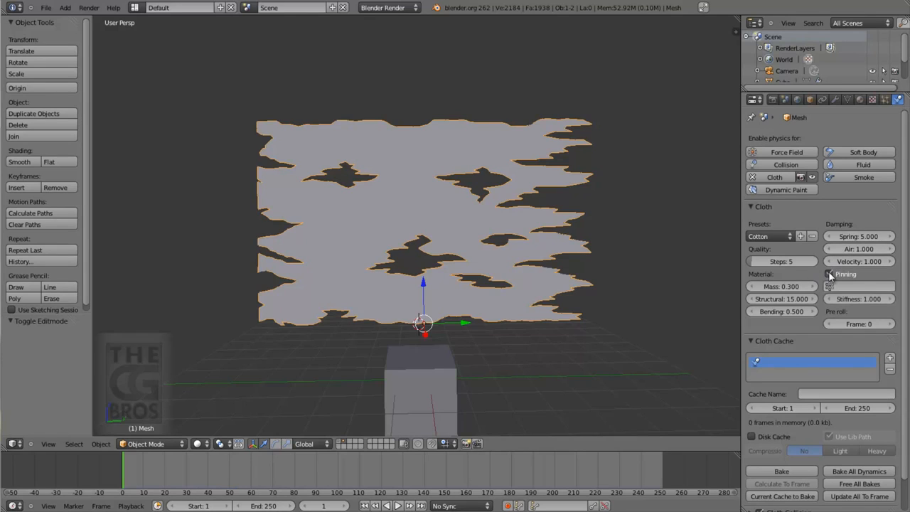
left_click(829, 288)
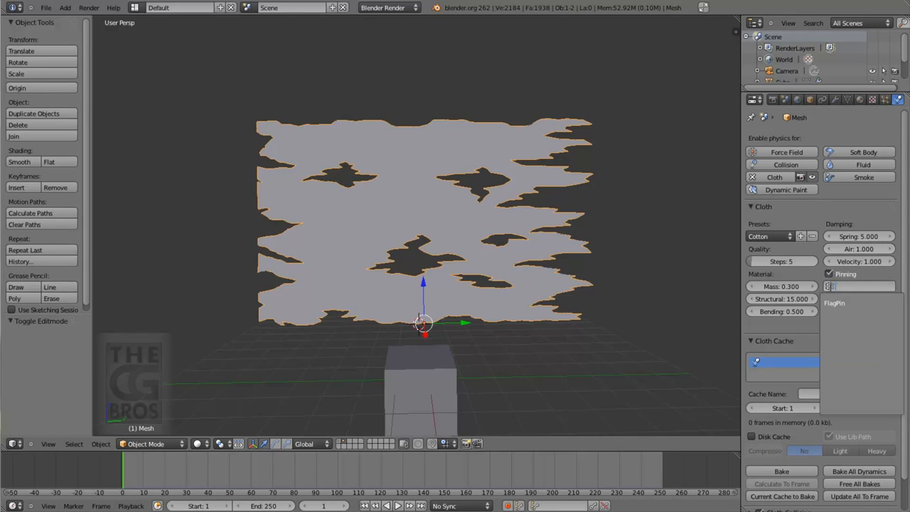
left_click(836, 305)
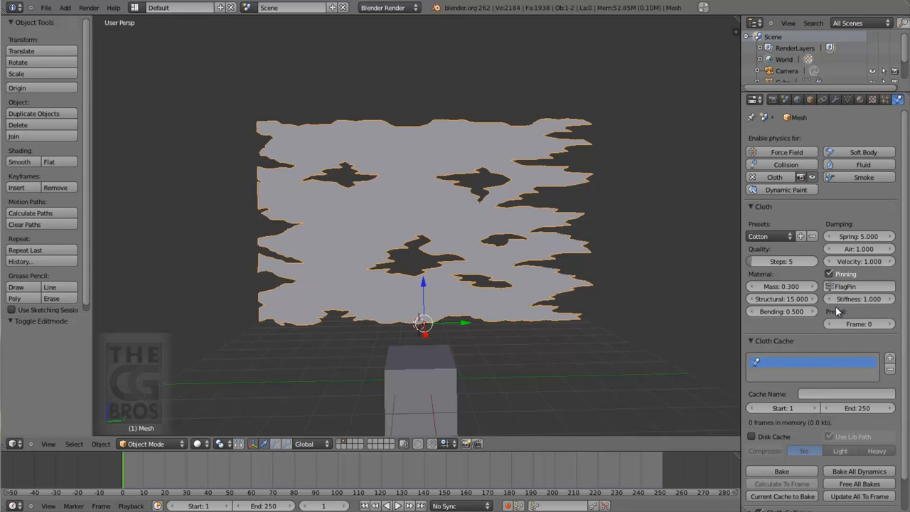
key("alt+a")
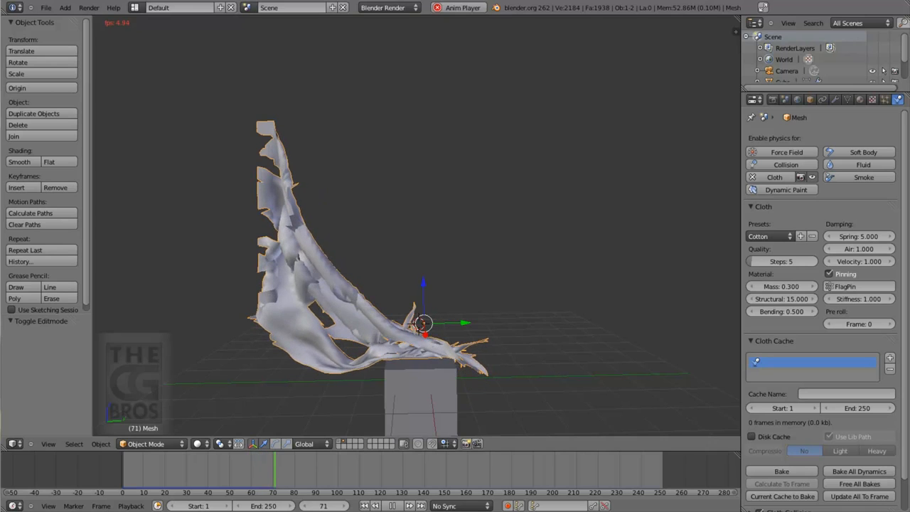
key("Escape")
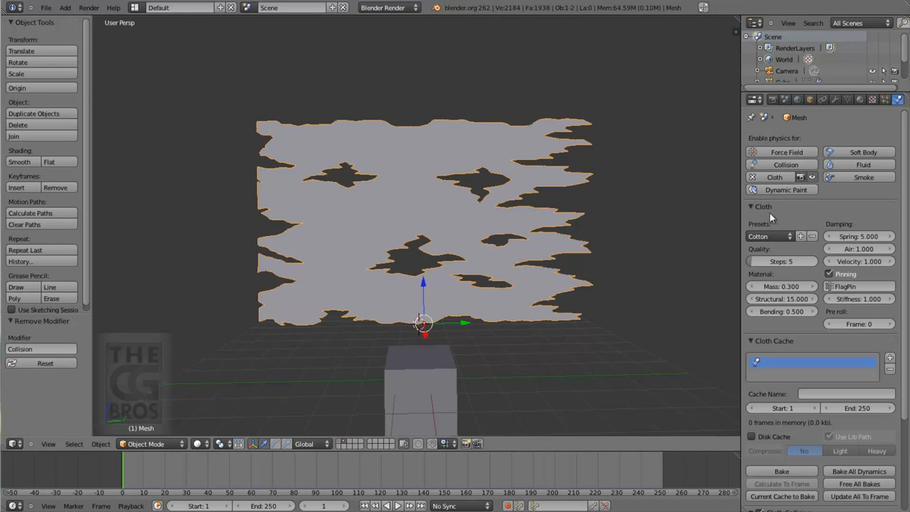
Enable Self Collision in the flag's cloth collision settings
left_click_drag(905, 131, 906, 226)
left_click(830, 412)
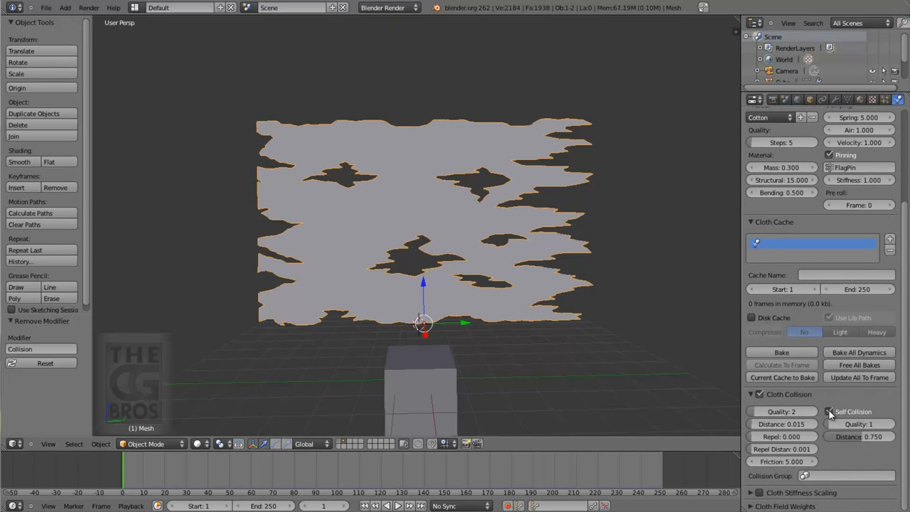